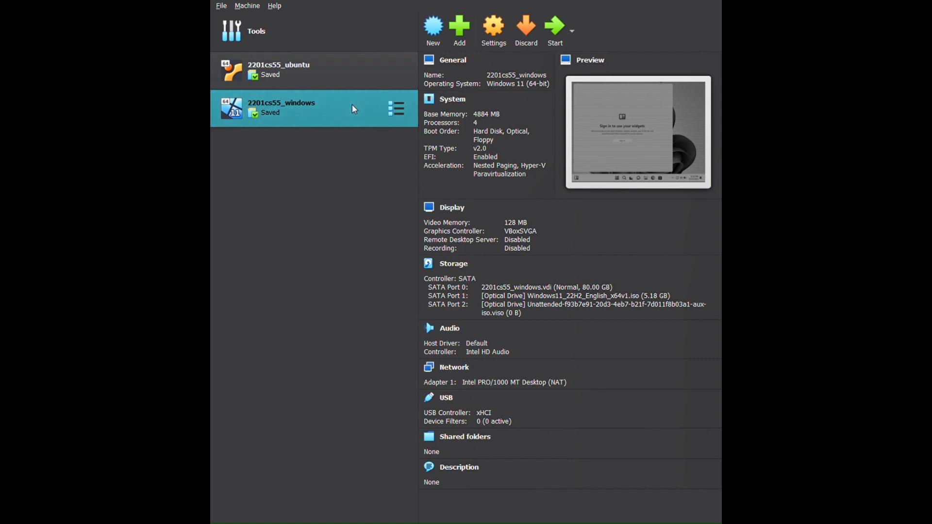
# Start the 2201cs55_windows virtual machine and shrink its Windows (C:) volume by 35000 MB in Disk Management
pyautogui.click(555, 26)
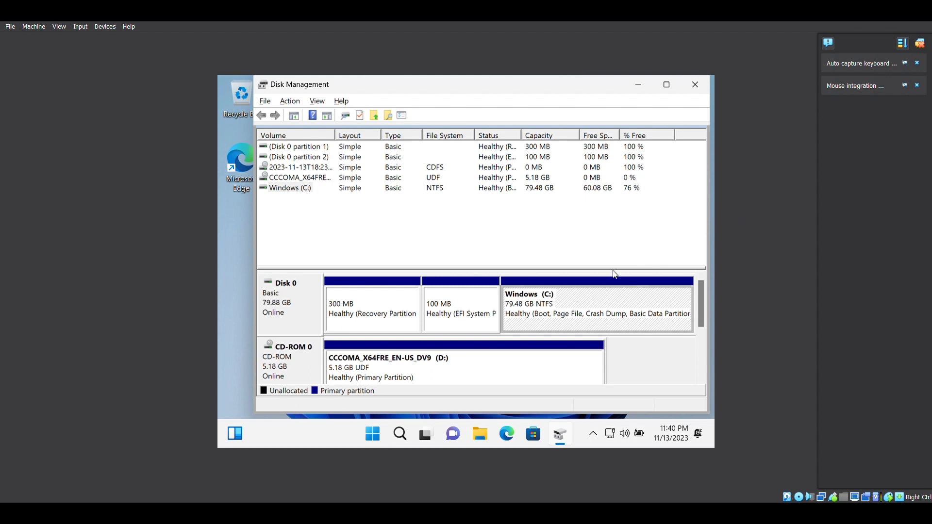
pyautogui.rightClick(602, 300)
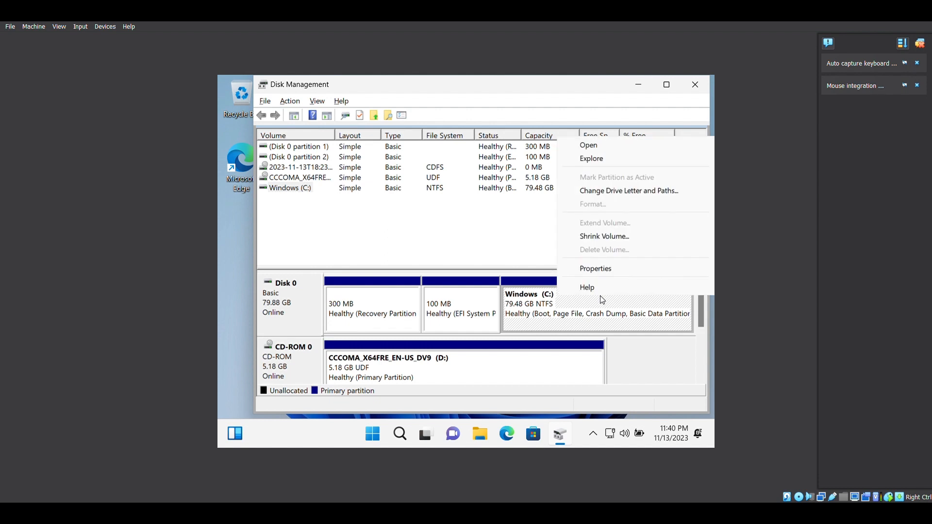
pyautogui.click(622, 237)
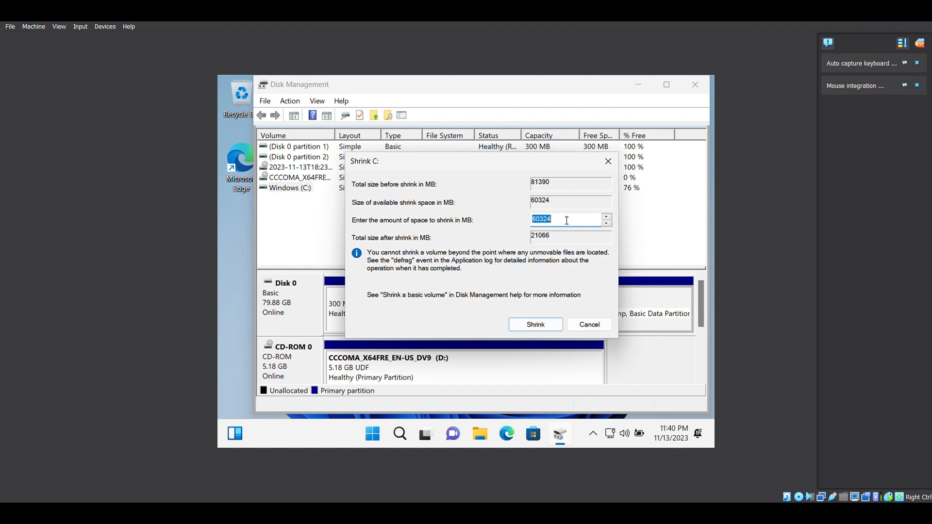
pyautogui.write('35000')
pyautogui.click(537, 323)
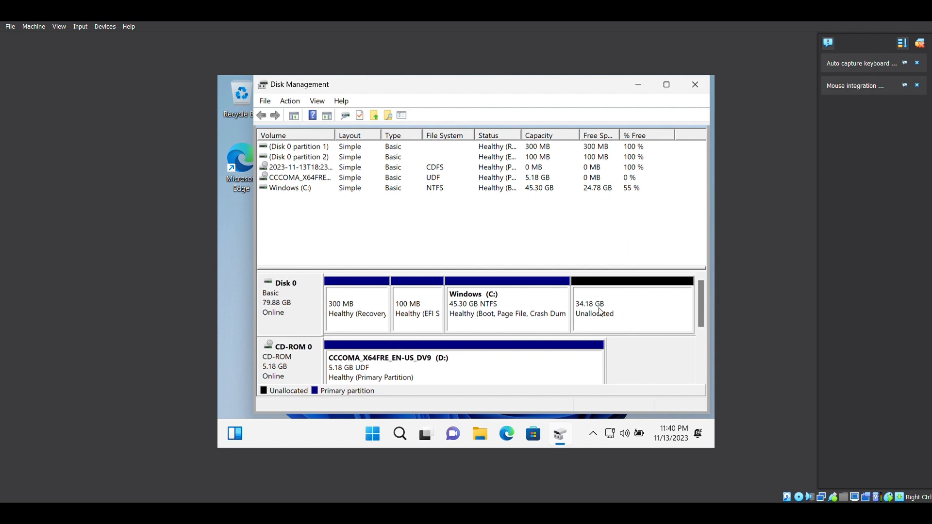
pyautogui.click(694, 85)
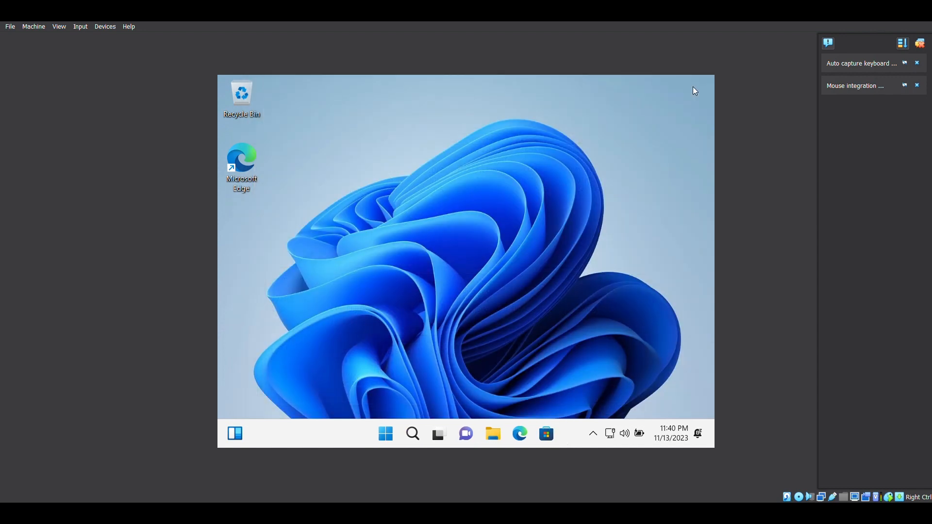
# Shut down Windows in the virtual machine
pyautogui.click(387, 431)
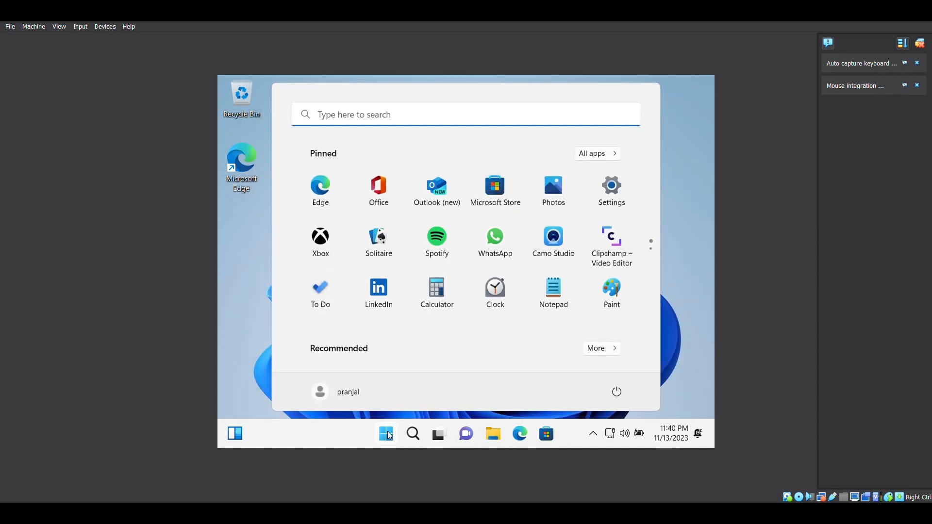
pyautogui.click(617, 392)
pyautogui.click(635, 352)
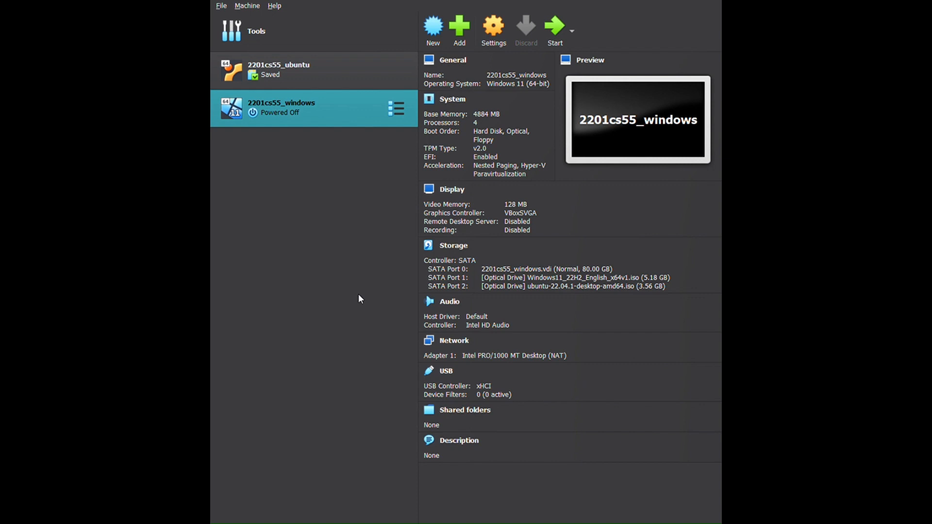
# Start the 2201cs55_windows virtual machine again and dismiss the game capturing overlay on its desktop
pyautogui.click(554, 29)
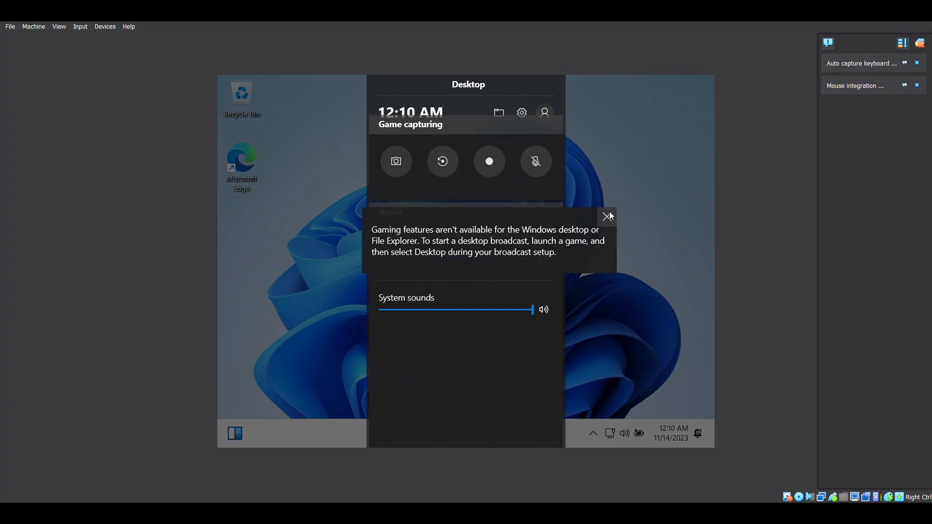
pyautogui.click(610, 212)
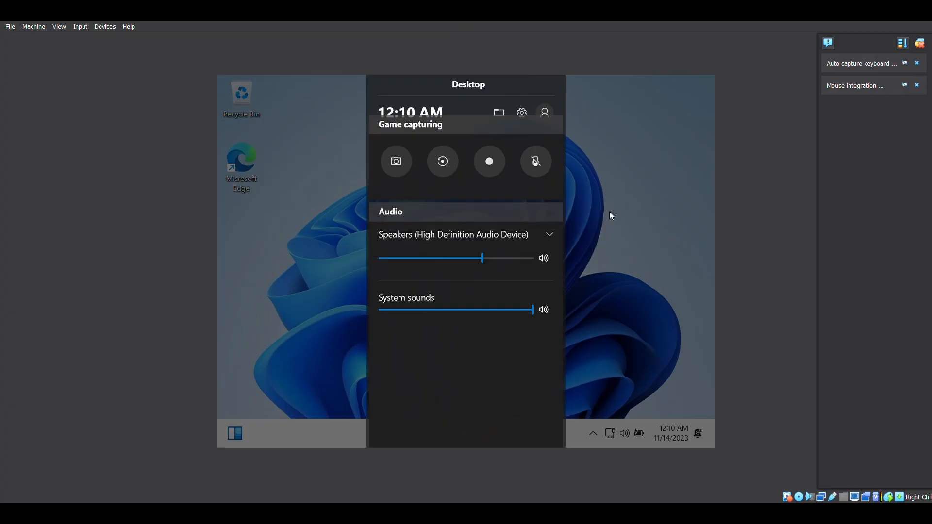
pyautogui.click(573, 275)
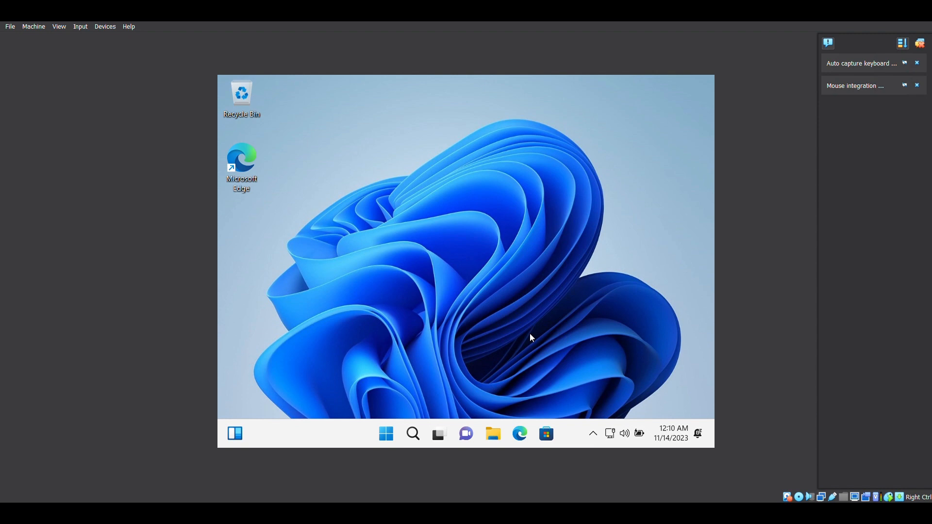
# Restart Windows into its advanced startup options
pyautogui.click(410, 432)
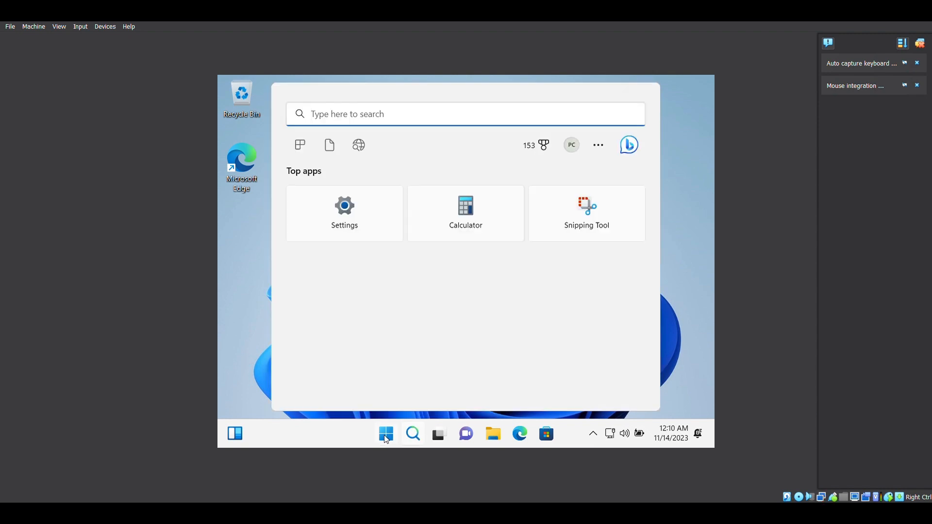
pyautogui.click(394, 440)
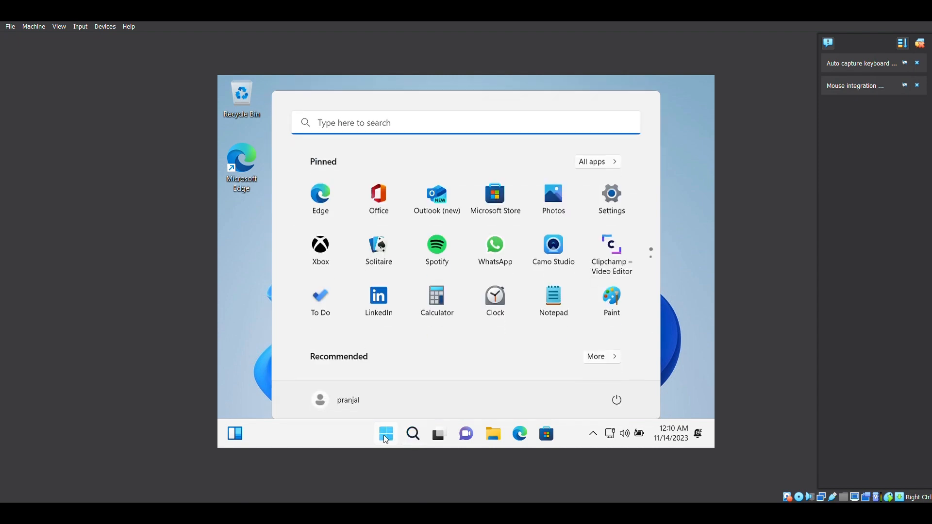
pyautogui.click(617, 392)
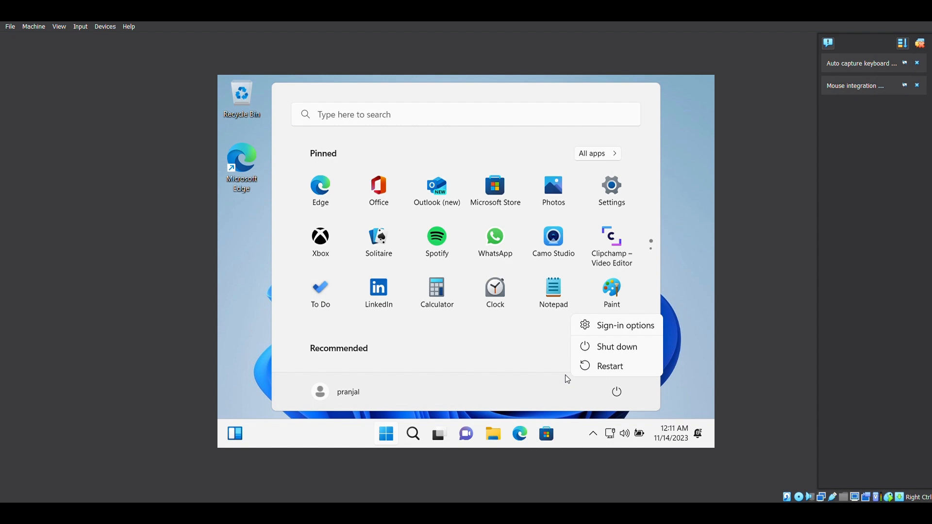
pyautogui.click(598, 368)
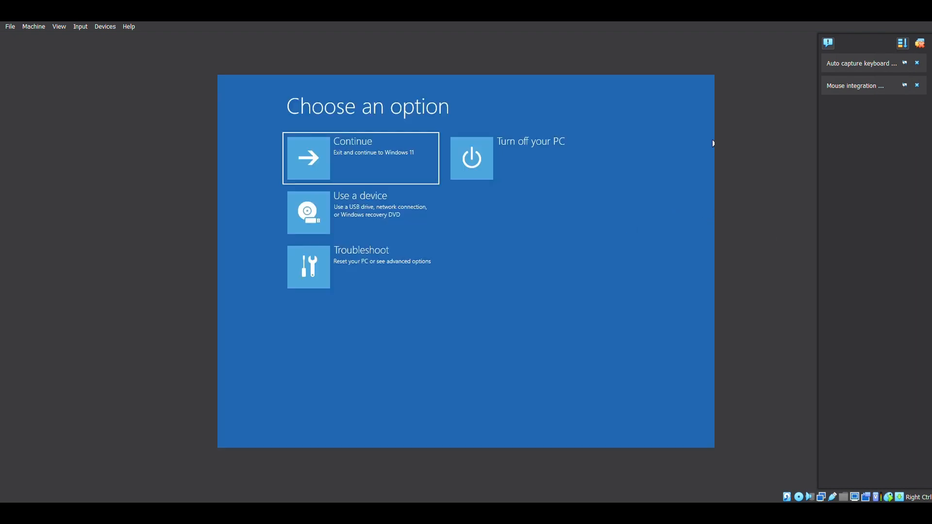
# Boot from the device UEFI VBOX CD-ROM VB2-1a2b3c4d and launch the Try or Install Ubuntu entry
pyautogui.click(406, 203)
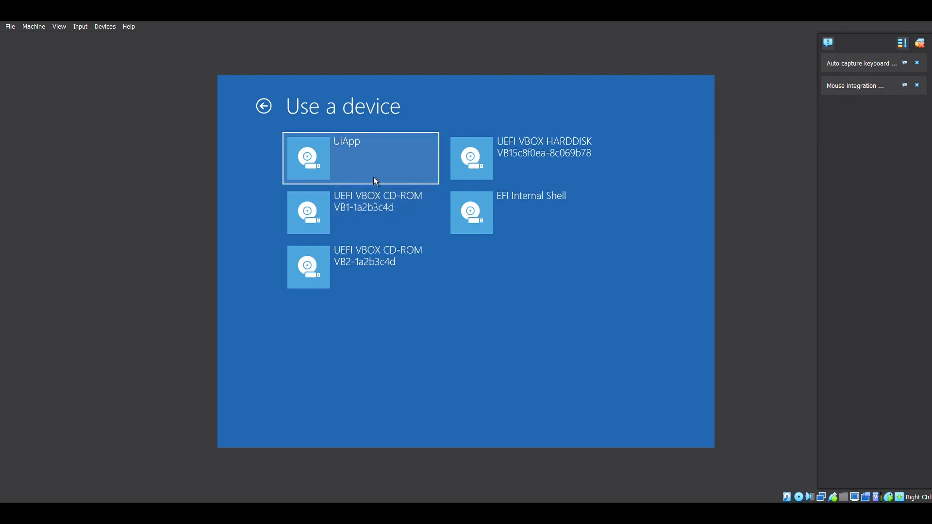
pyautogui.click(370, 259)
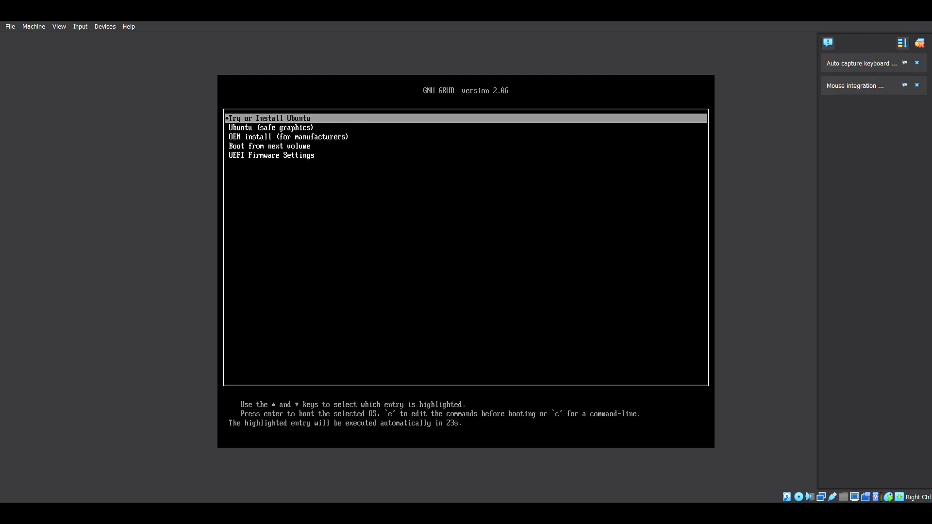
pyautogui.press('Return')
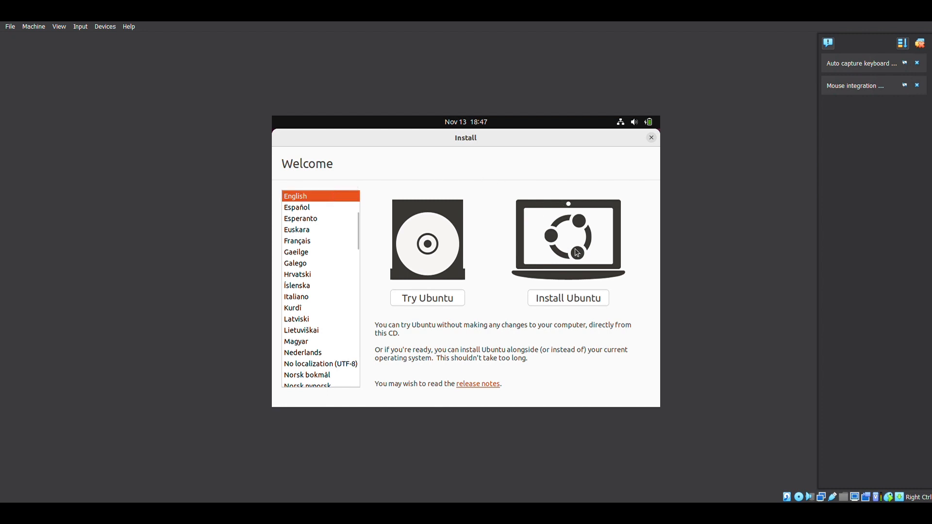
# Begin installing Ubuntu with the English (US) keyboard layout and choose the minimal installation with updates downloaded during installation
pyautogui.click(572, 304)
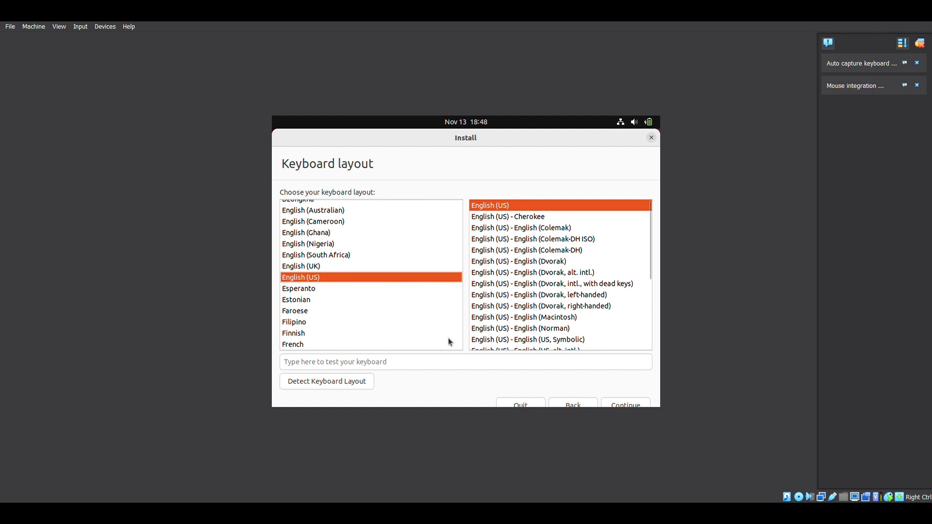
pyautogui.click(625, 405)
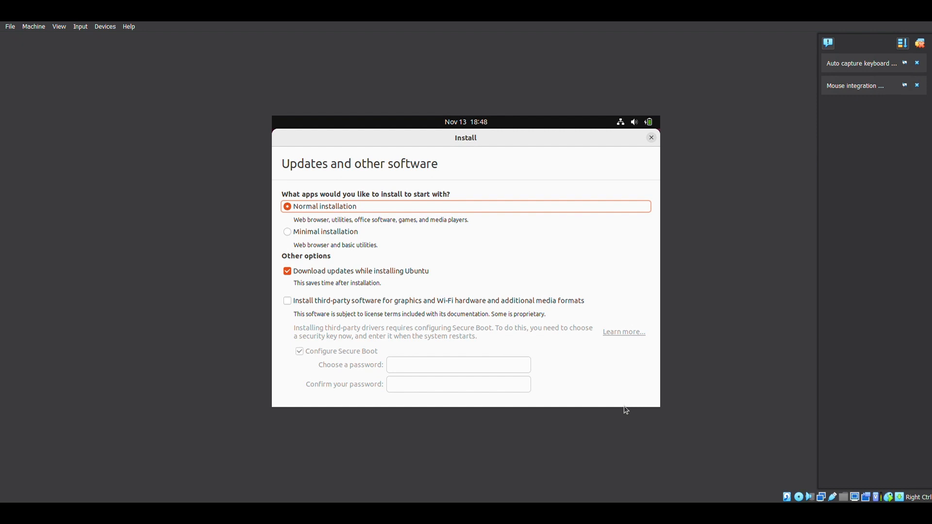
pyautogui.click(288, 235)
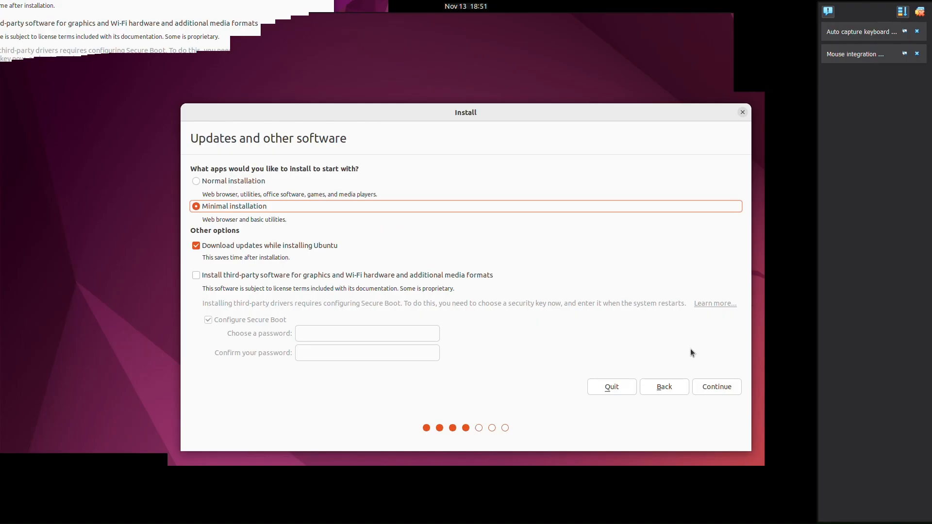
pyautogui.click(717, 388)
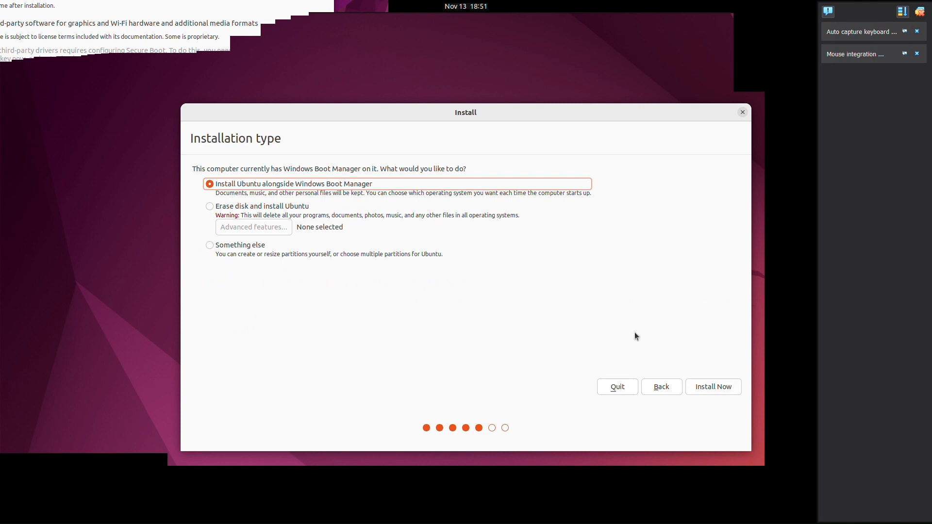
# Install Ubuntu alongside Windows Boot Manager, writing the changes to disk, and accept Kolkata as the location
pyautogui.click(720, 387)
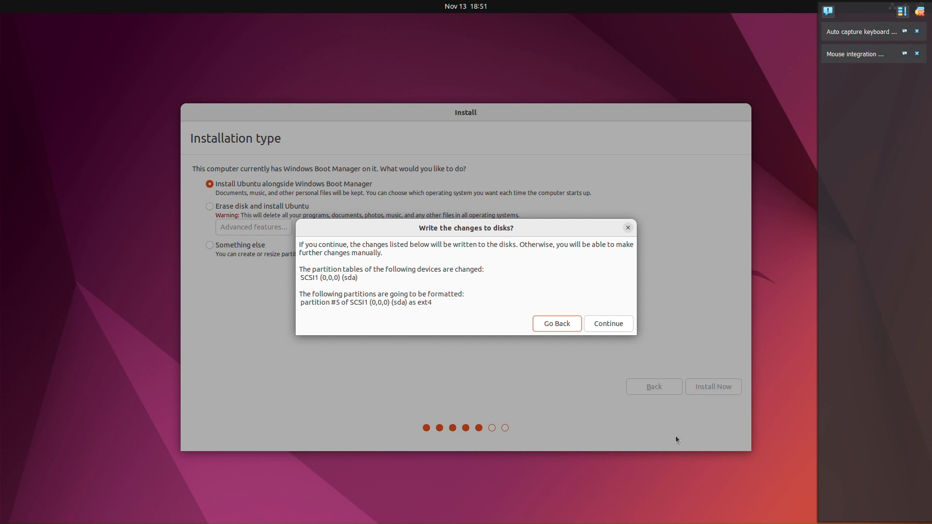
pyautogui.click(602, 323)
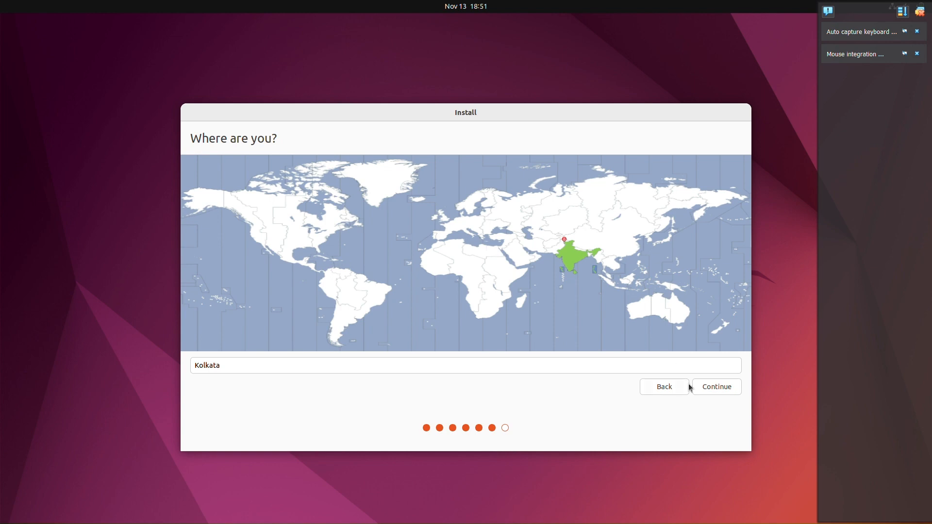
pyautogui.click(716, 393)
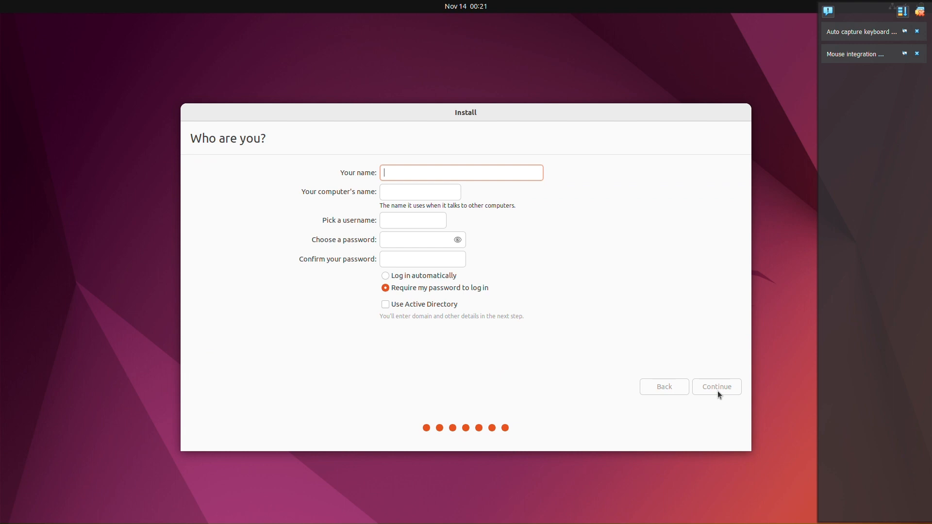
# Fill in the user's name, enter and confirm the account password, and set the account to log in automatically
pyautogui.write('pranjal')
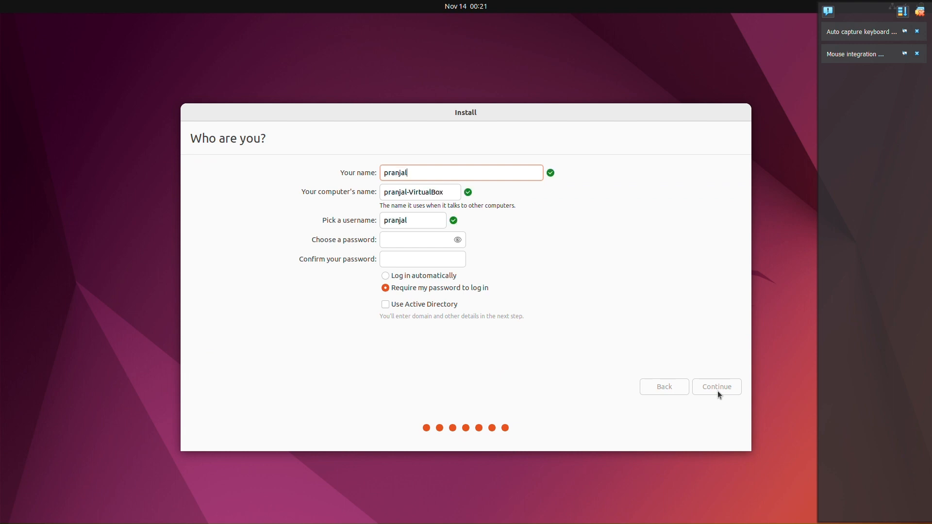
pyautogui.click(417, 246)
pyautogui.write('●●●●●●●●')
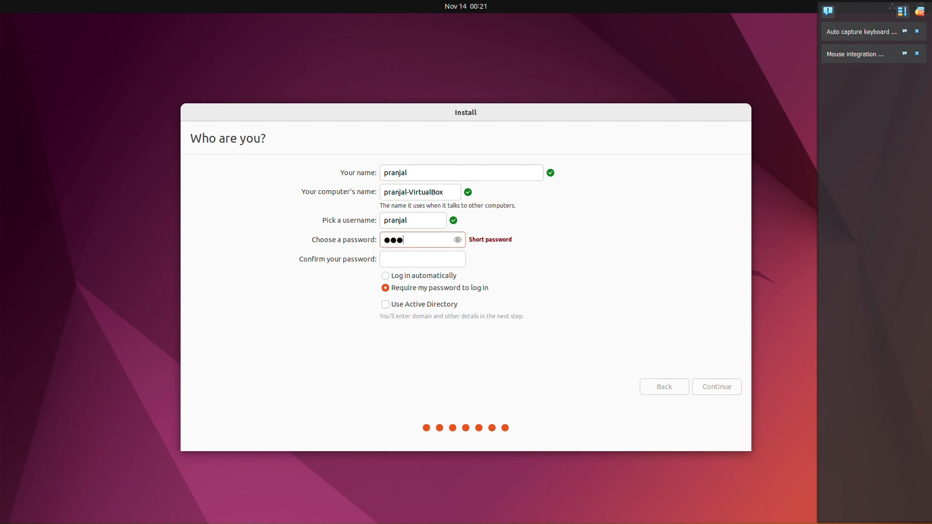
pyautogui.write('●●●')
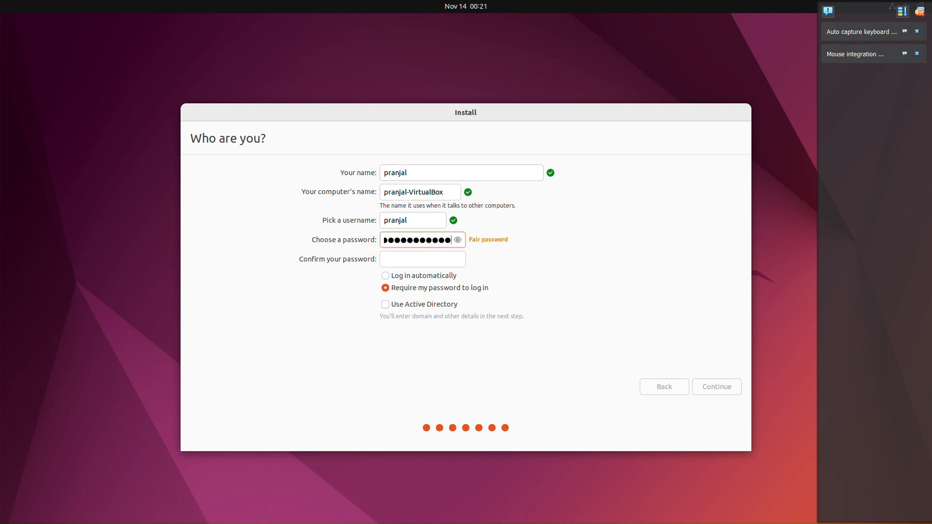
pyautogui.click(408, 260)
pyautogui.write('●●●●●●●')
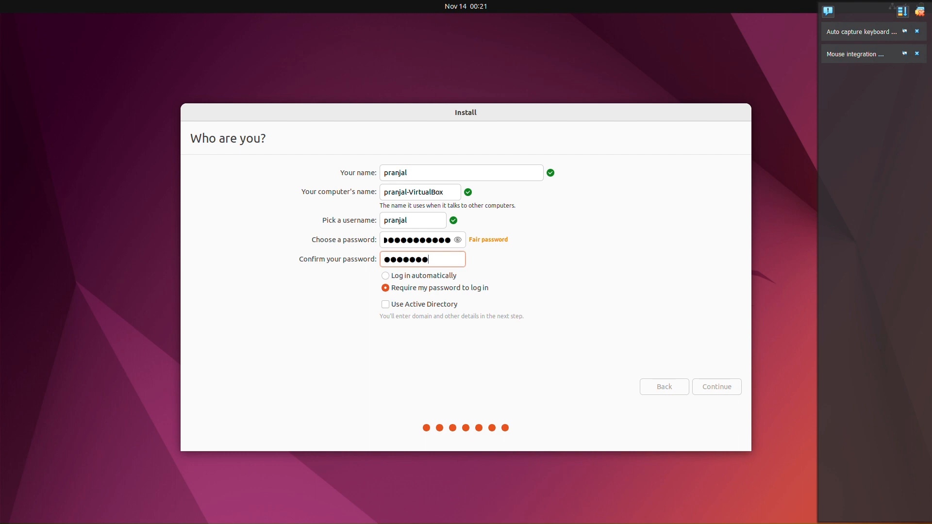
pyautogui.write('●●●●')
pyautogui.click(386, 276)
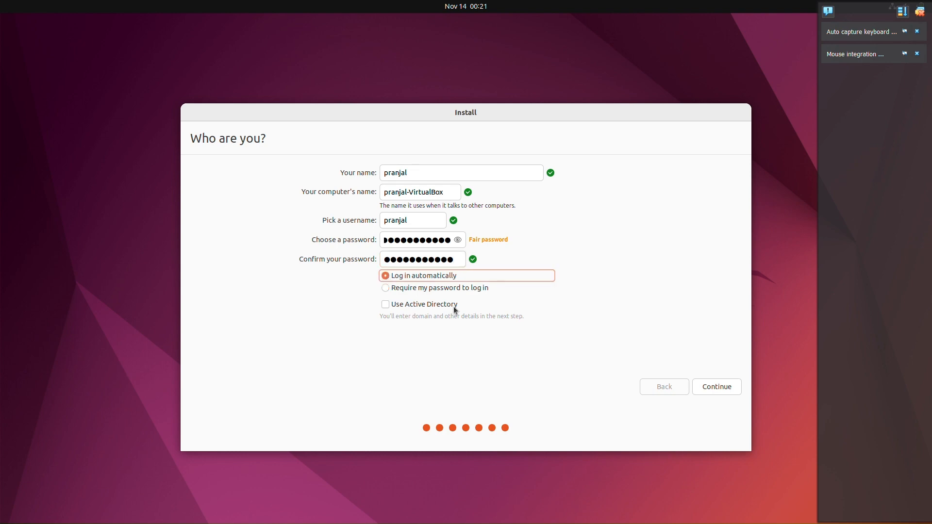
# Proceed with the Ubuntu installation and restart the computer once it has finished
pyautogui.click(721, 389)
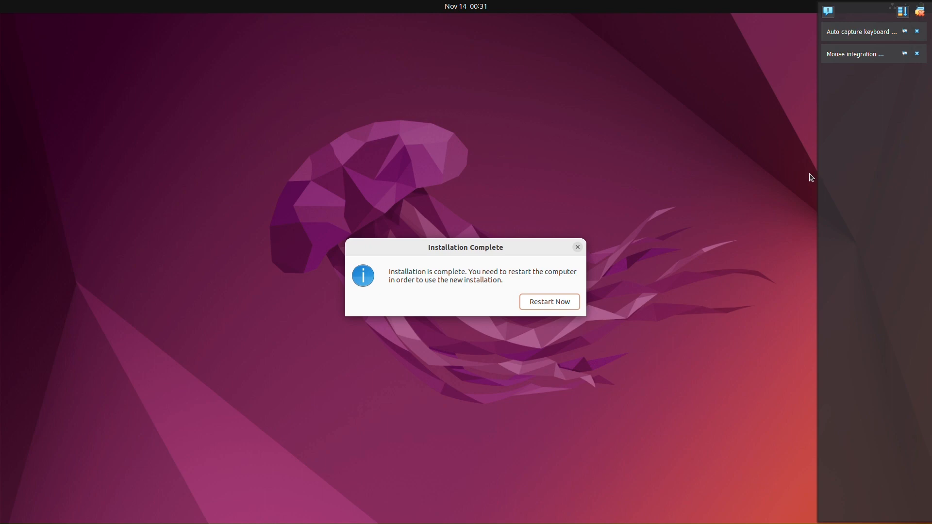
pyautogui.click(564, 302)
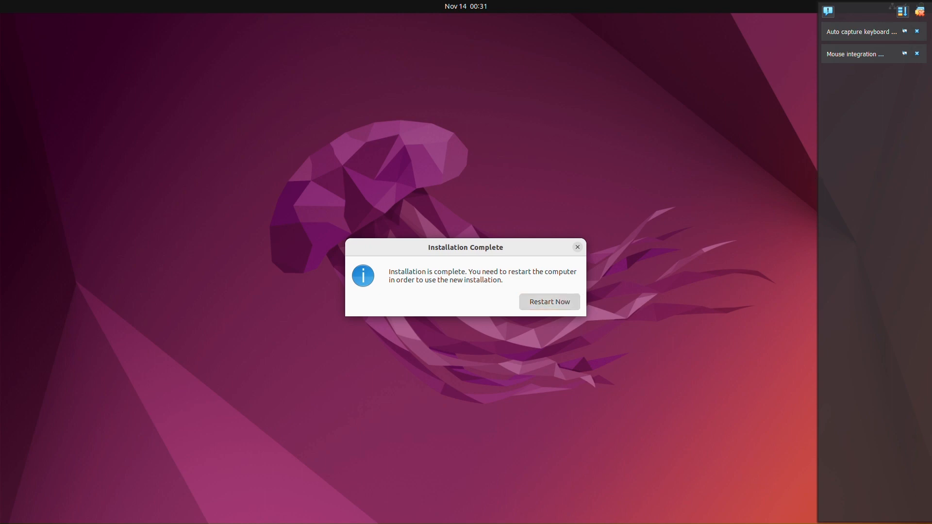